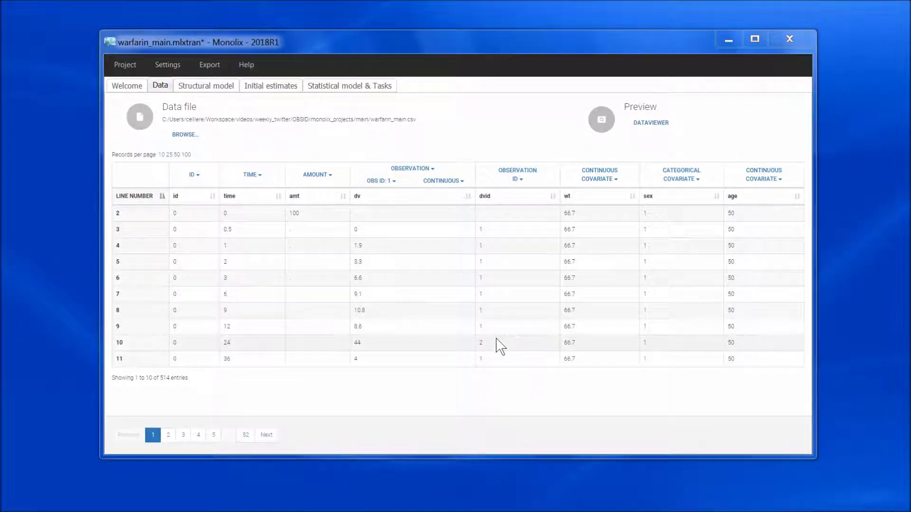
Switch OBS ID to 2, check the CONTINUOUS type options, and view the Cc/E structural model
click(390, 184)
click(385, 212)
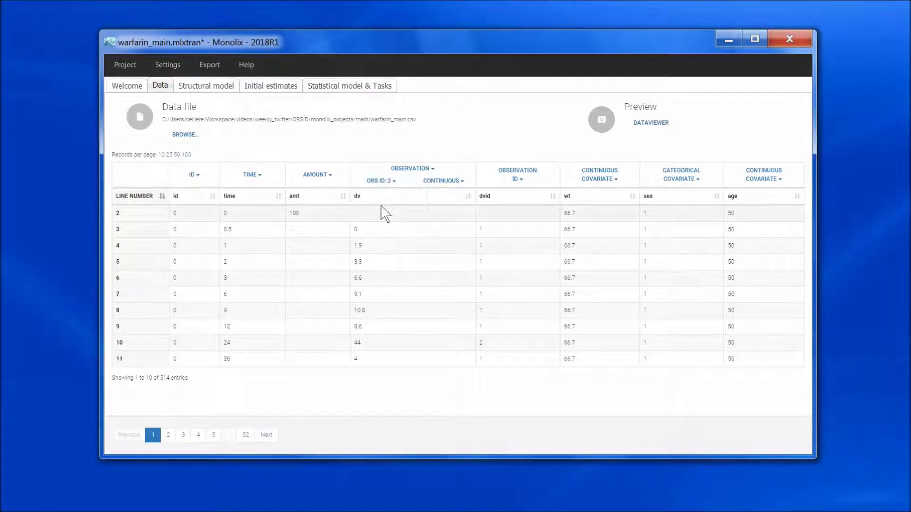
click(443, 181)
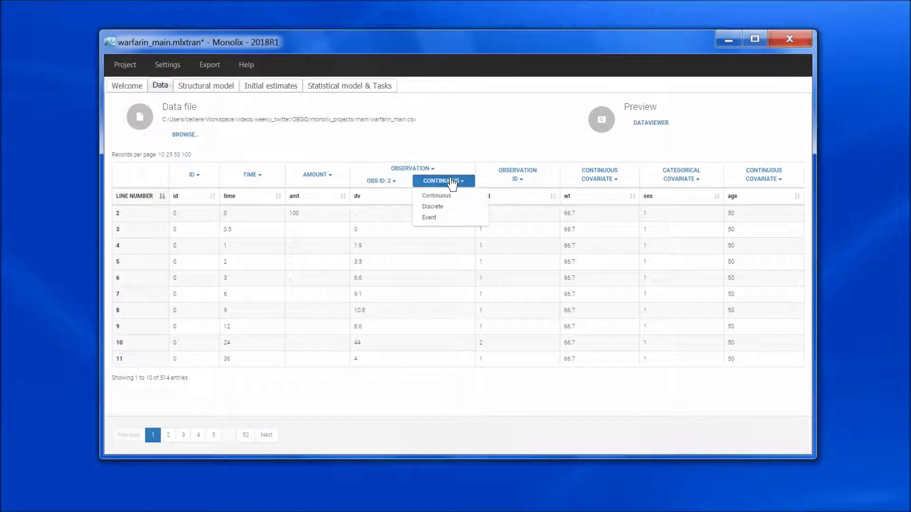
click(484, 139)
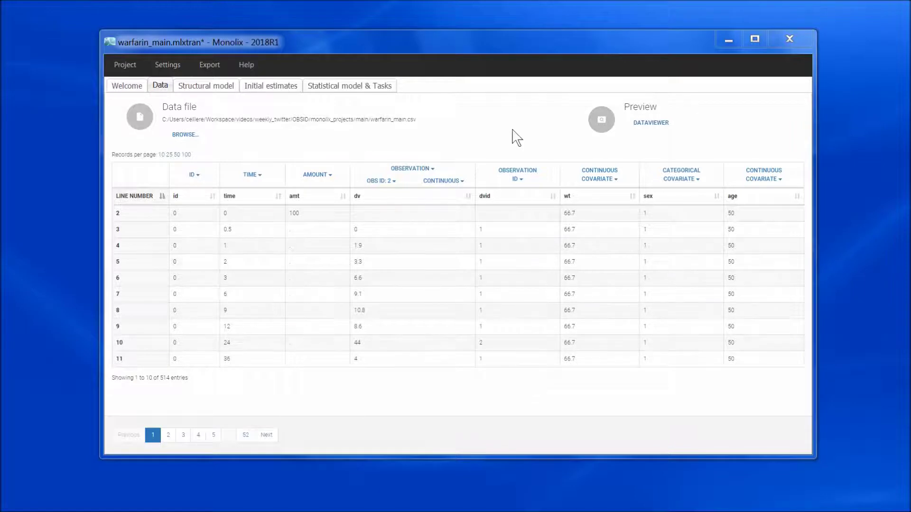
click(214, 86)
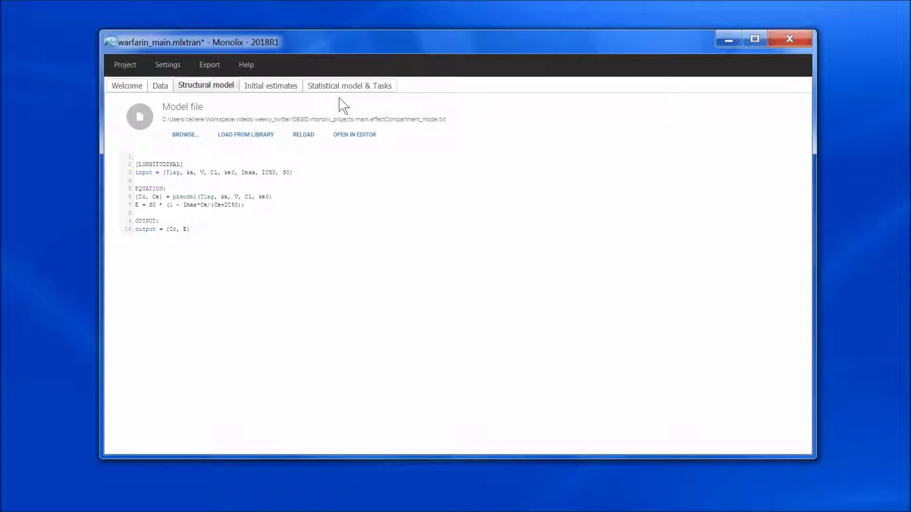
click(349, 86)
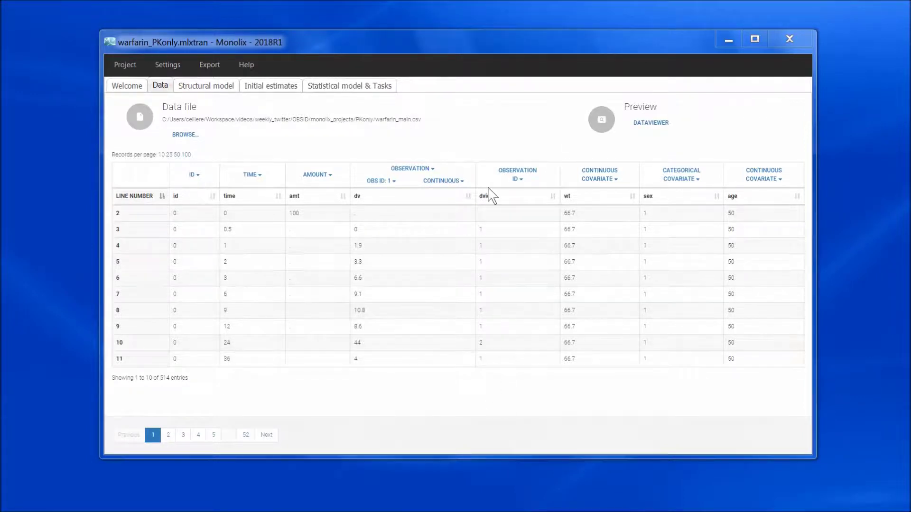
Show the warfarin_PKonly effect-compartment structural model, whose only output is Cc
click(216, 86)
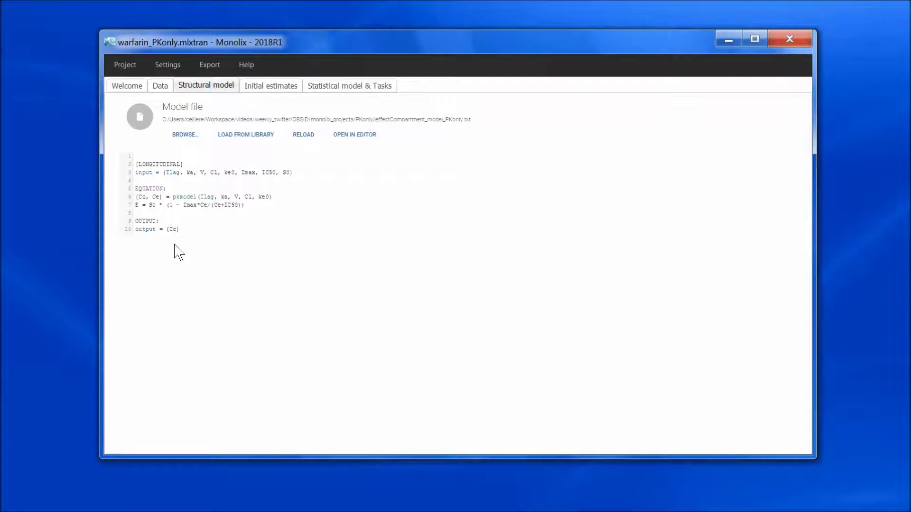
Bring up the Statistical model & Tasks view before loading the PDonly project
click(328, 86)
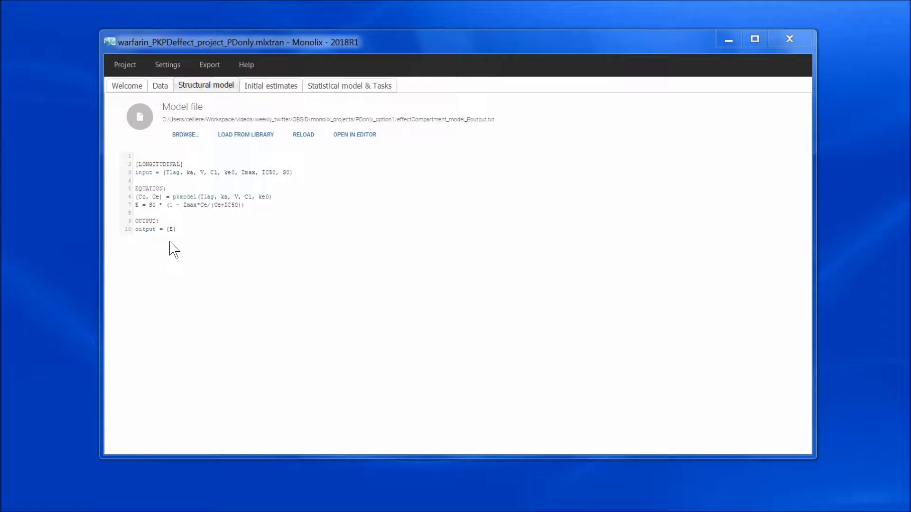
Inspect the PD-only data with mdv and mdvPK as IGNORED OBSERVATION, then view Statistical model & Tasks
click(160, 85)
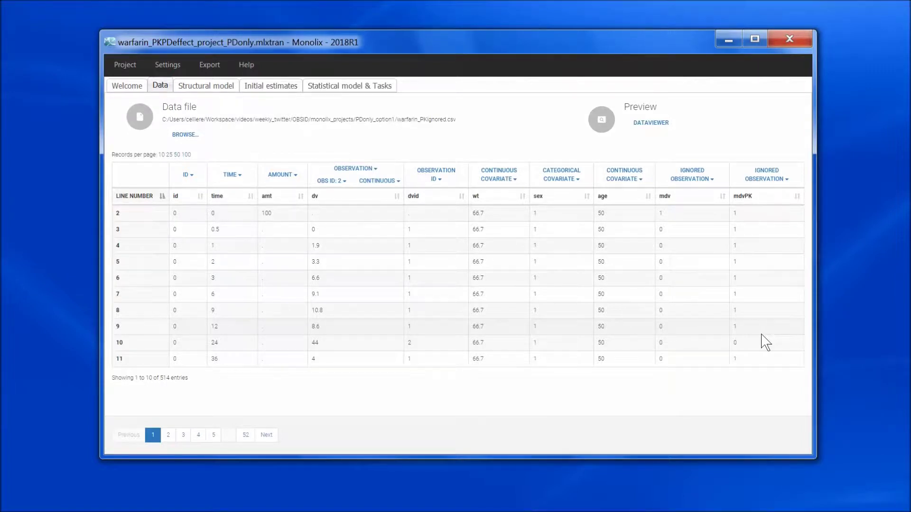
click(398, 86)
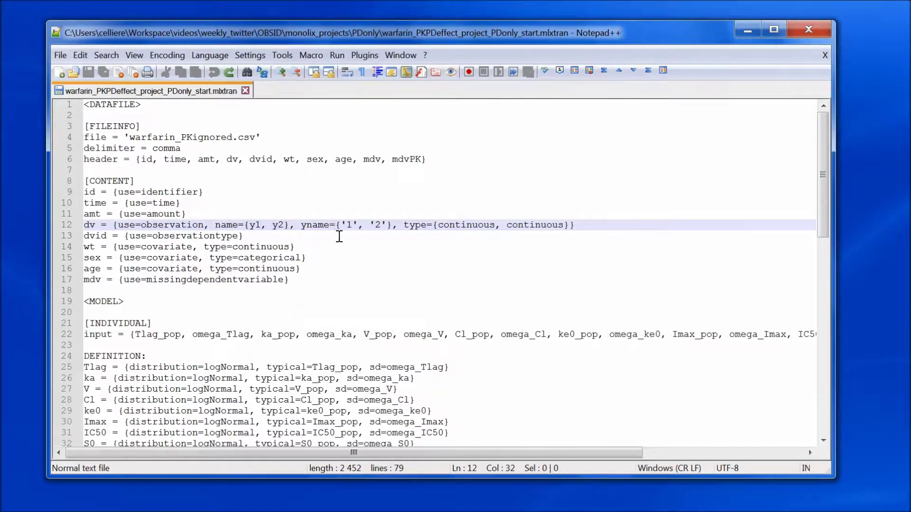
click(425, 235)
scroll(424, 250, down, 5)
scroll(424, 249, down, 2)
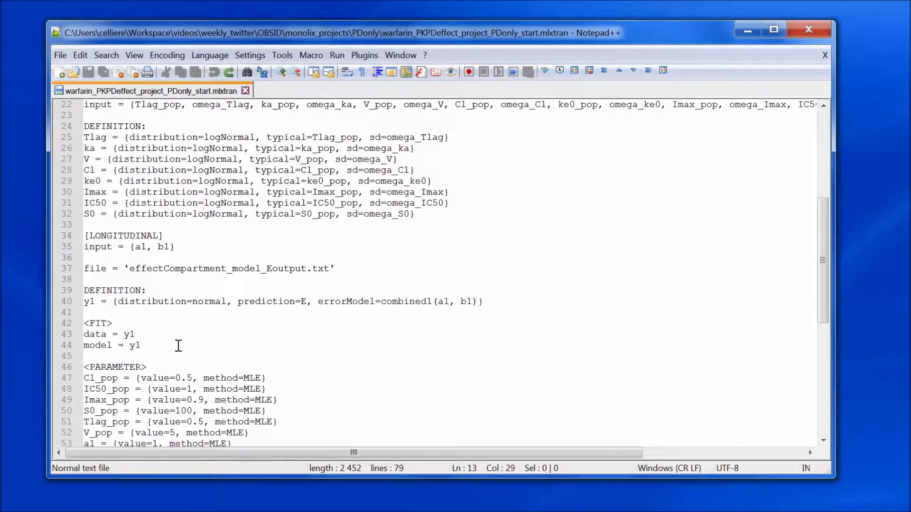
Change y1 to y2 on lines 40, 43 and 44: the DEFINITION and <FIT> data and model entries
click(136, 335)
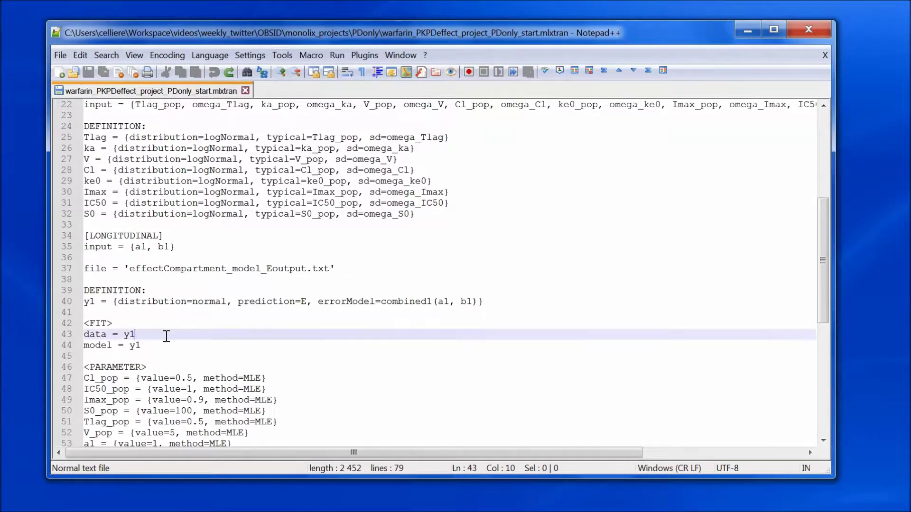
key(BackSpace)
text(2)
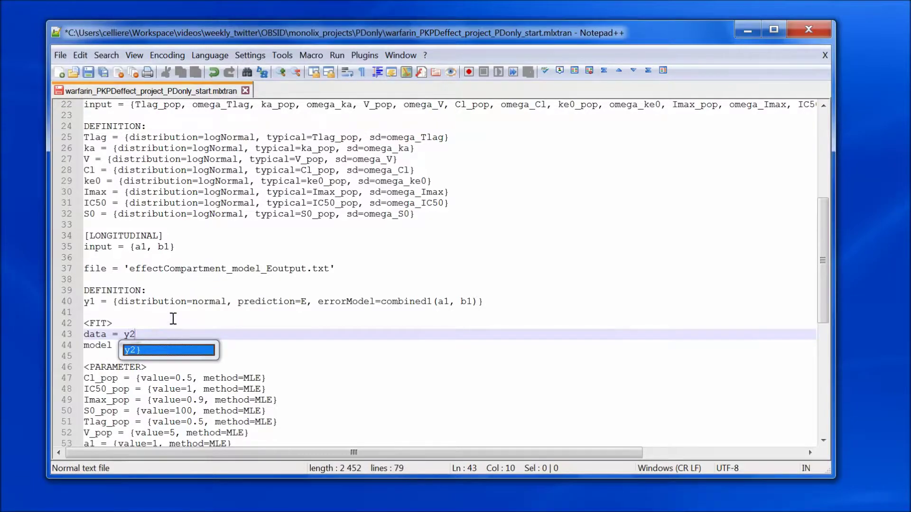
click(174, 314)
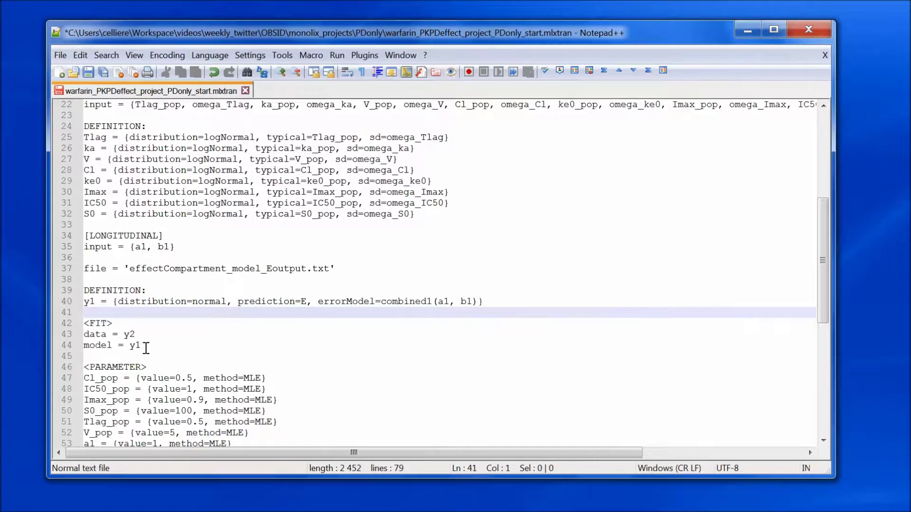
click(96, 302)
key(BackSpace)
text(2)
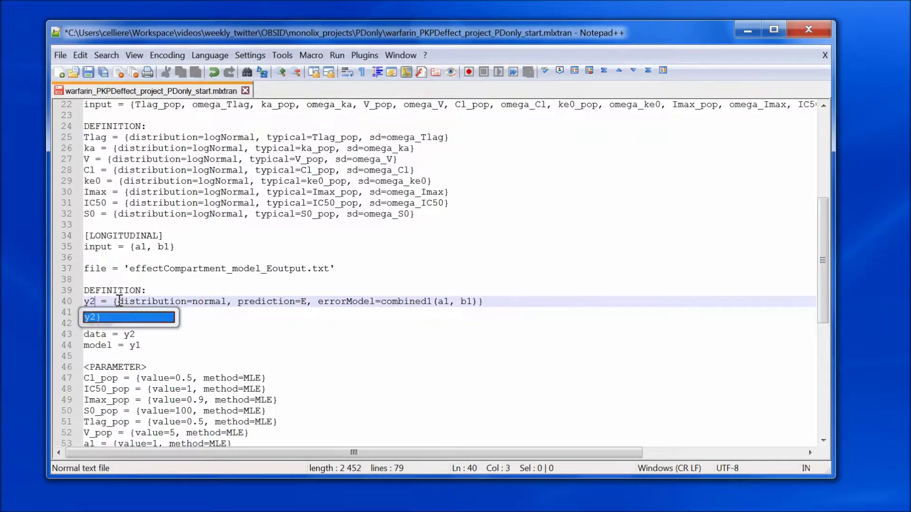
click(155, 345)
key(BackSpace)
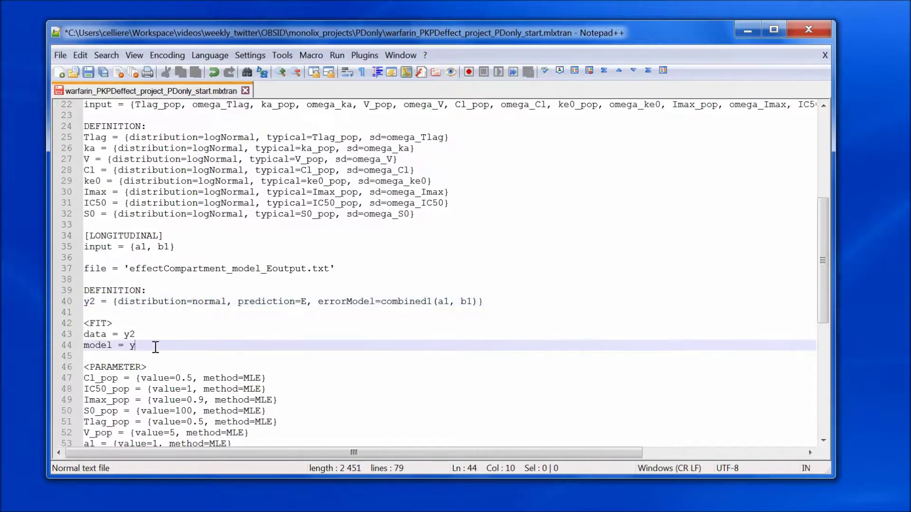
text(2)
click(216, 314)
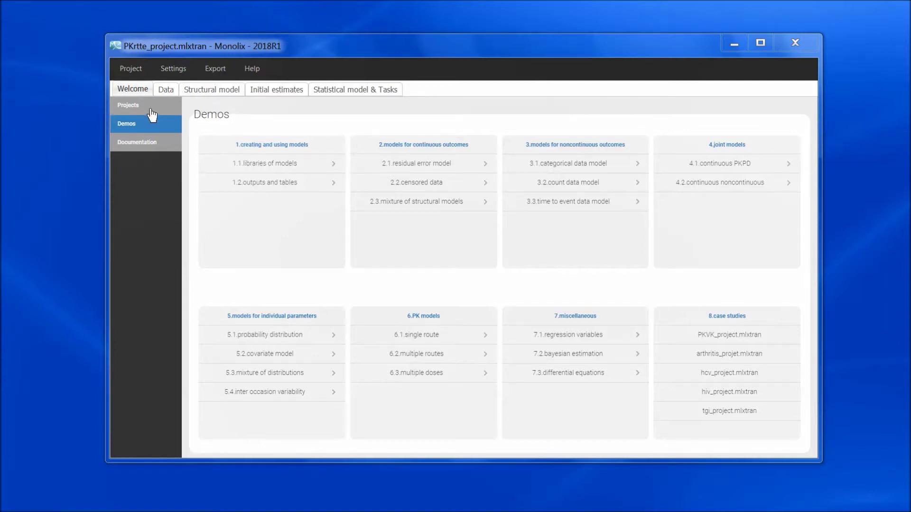
Open the 4.2.continuous noncontinuous demos under 4.joint models on the Demos page
click(719, 182)
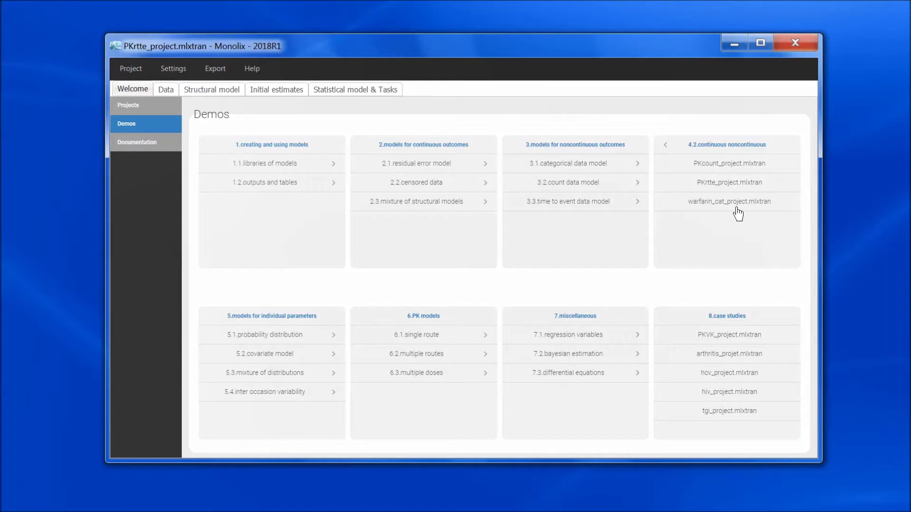
Load PKrtte_project.mlxtran and review its Data, Structural model and Statistical model & Tasks tabs
click(716, 183)
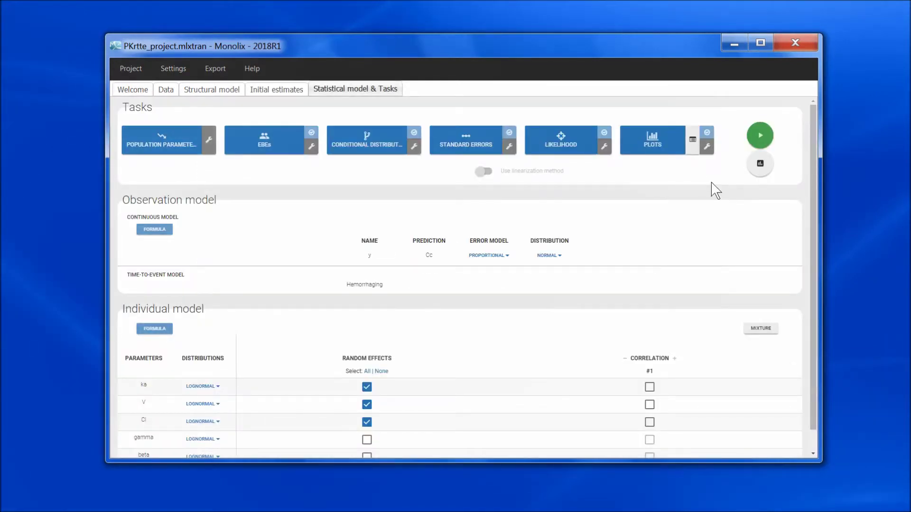
click(166, 89)
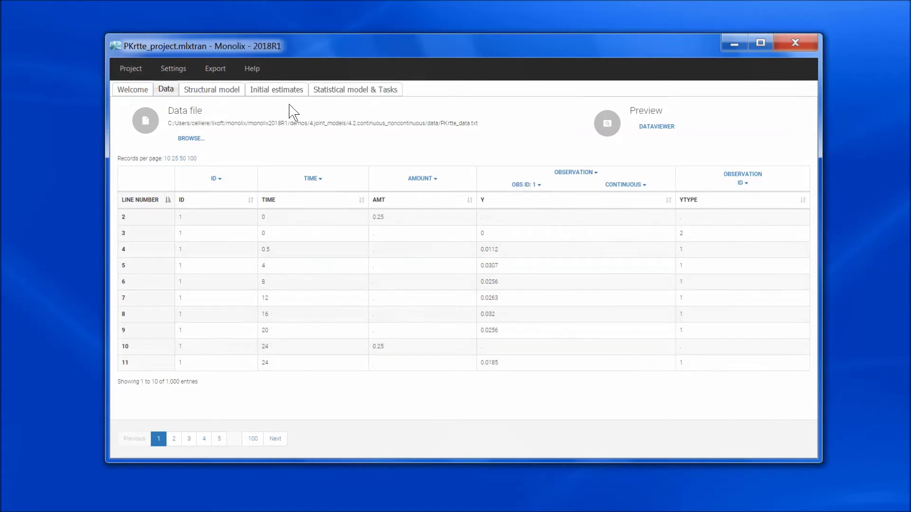
click(222, 95)
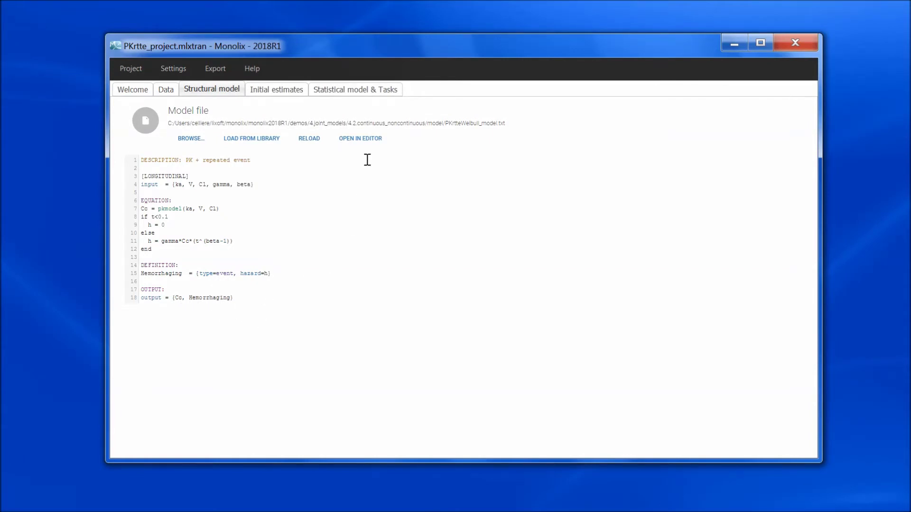
click(355, 89)
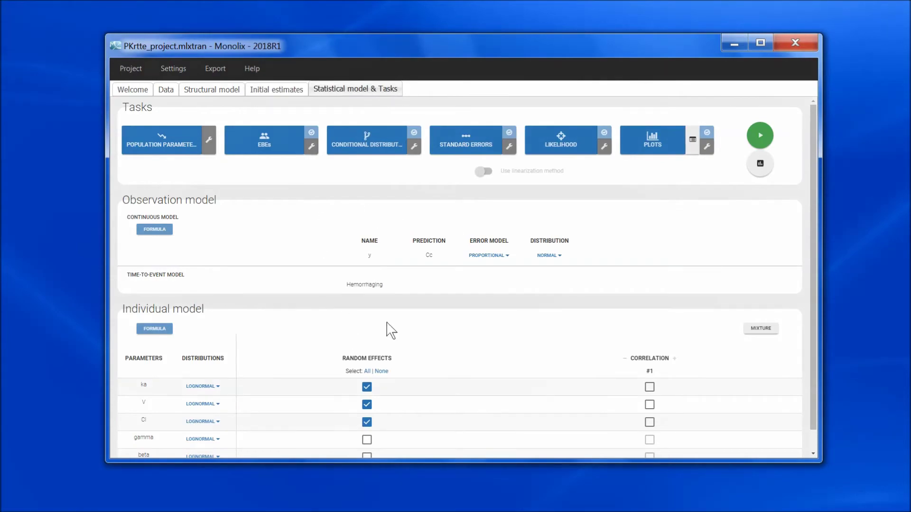